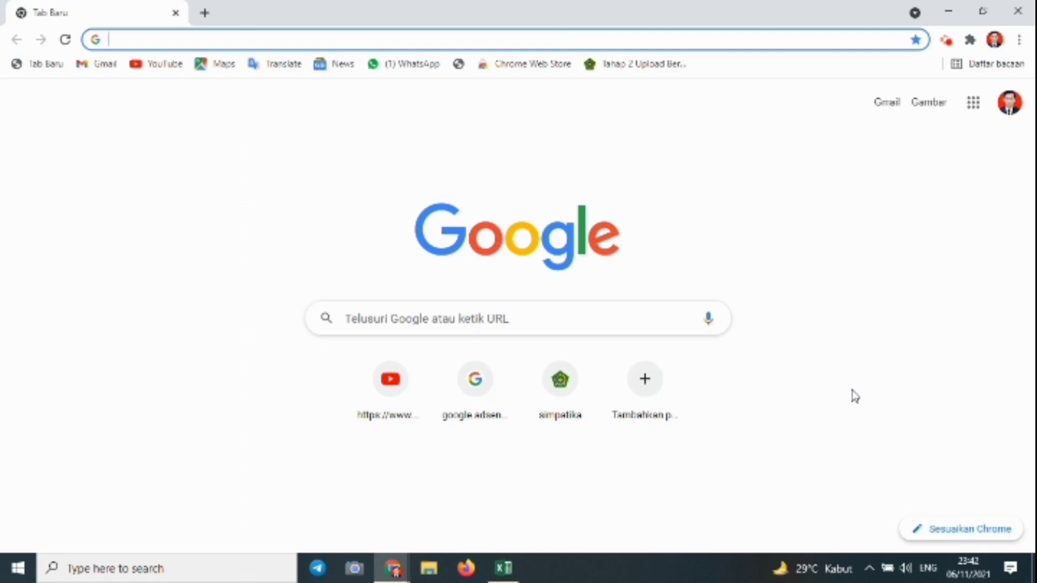
Load erkam-latihan.kemenag.go.id in Chrome, correcting a typo in the address.
type("e")
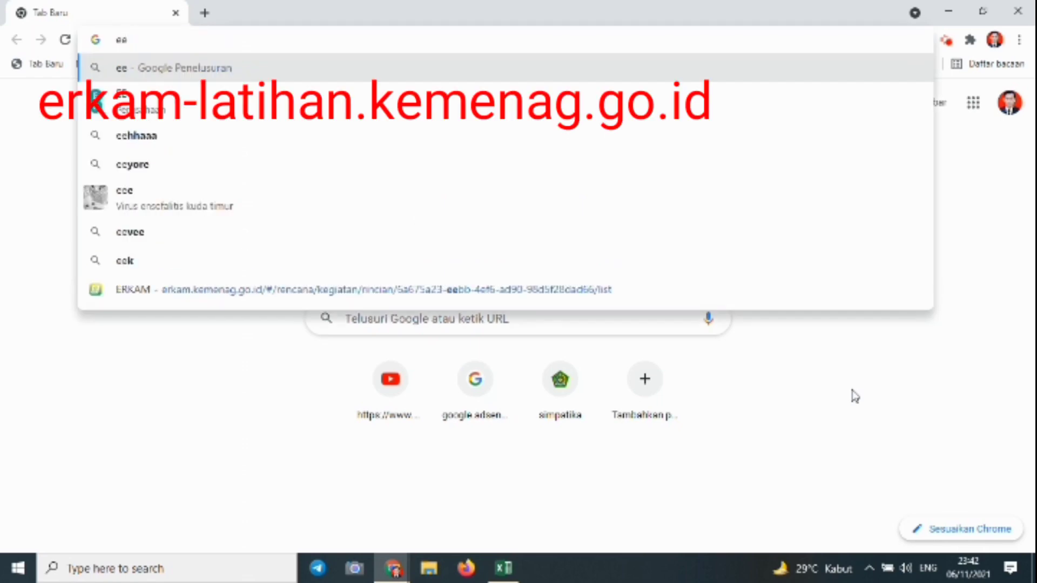
type("rkam-laat")
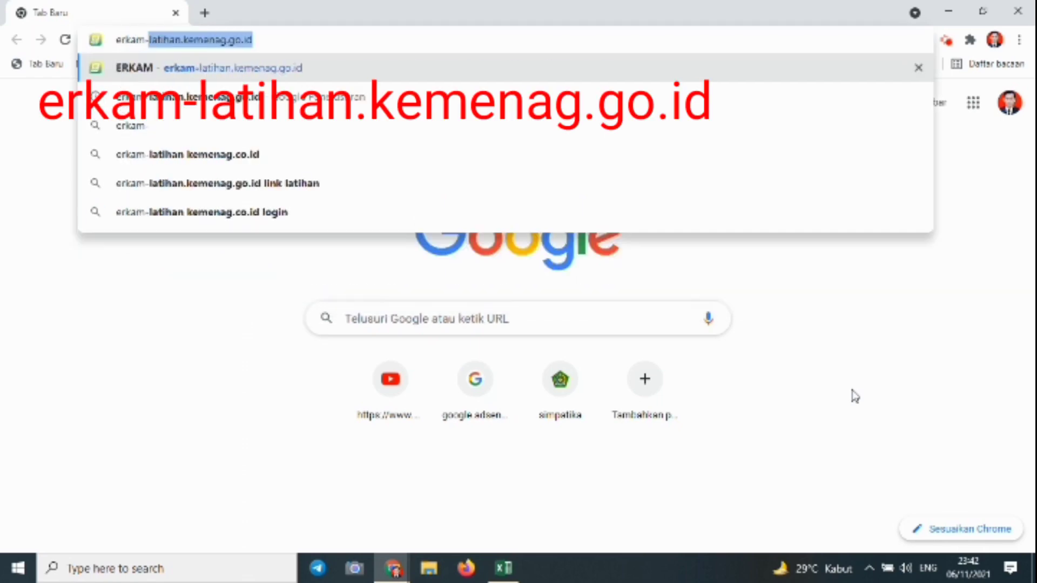
key("BackSpace")
key("BackSpace")
type("t")
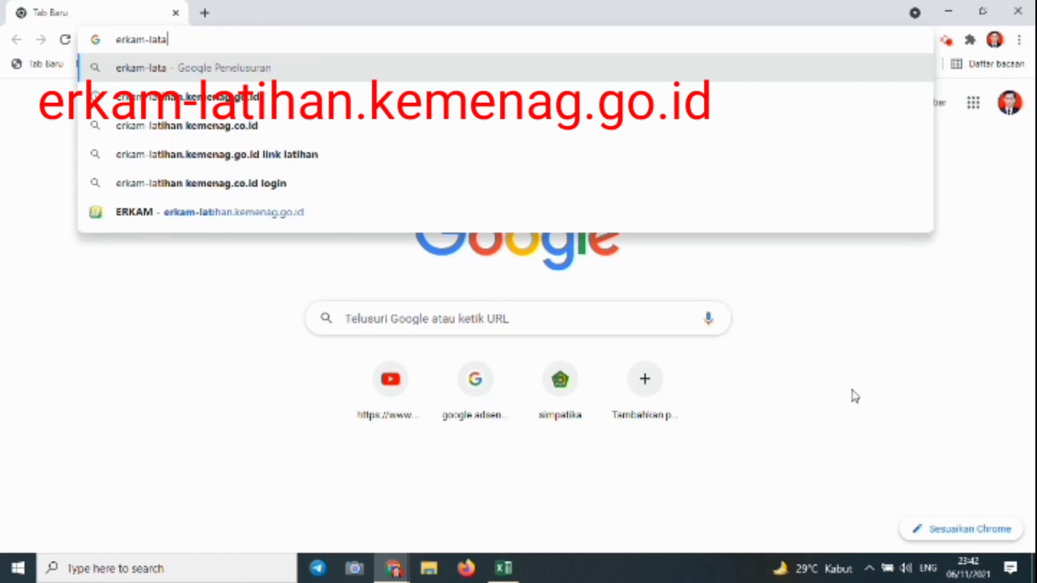
type("ihan.")
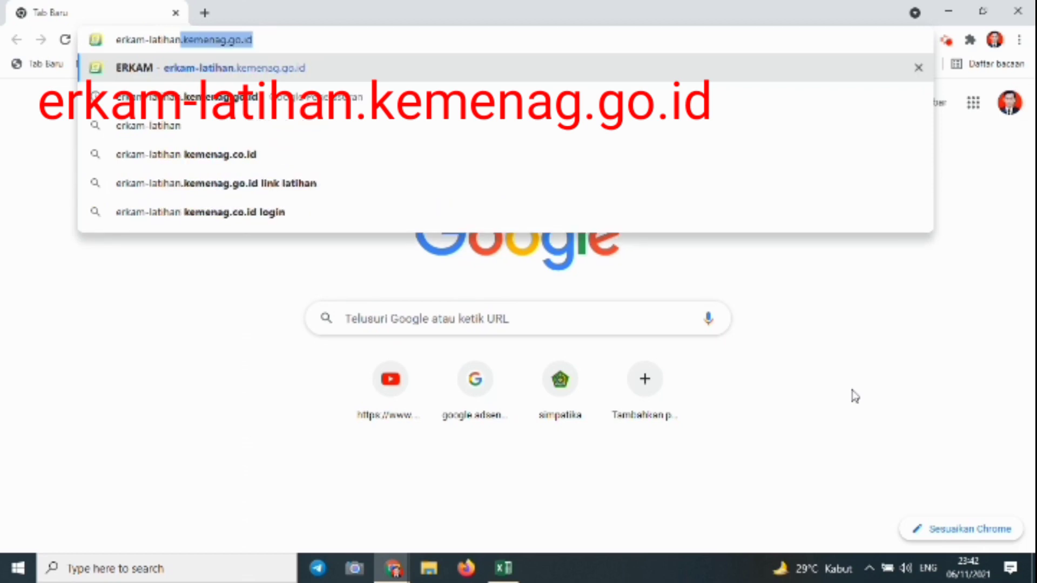
type("kemenag")
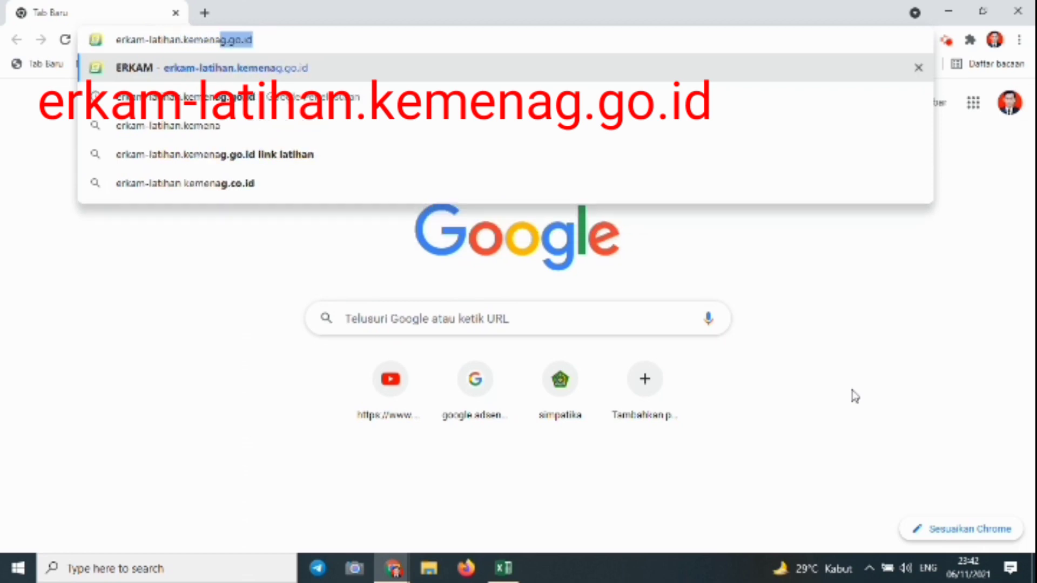
type(".go")
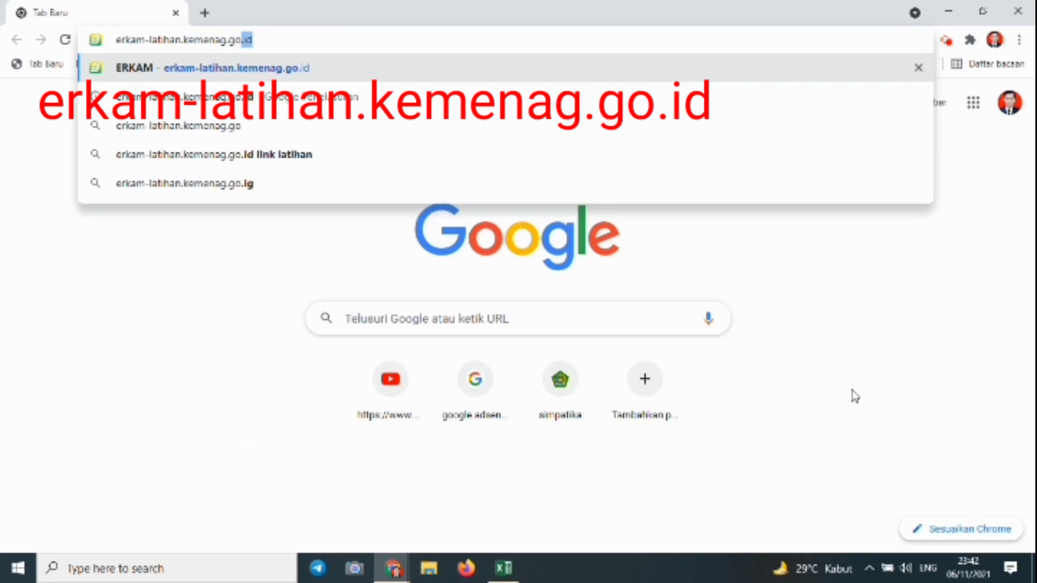
type(".id")
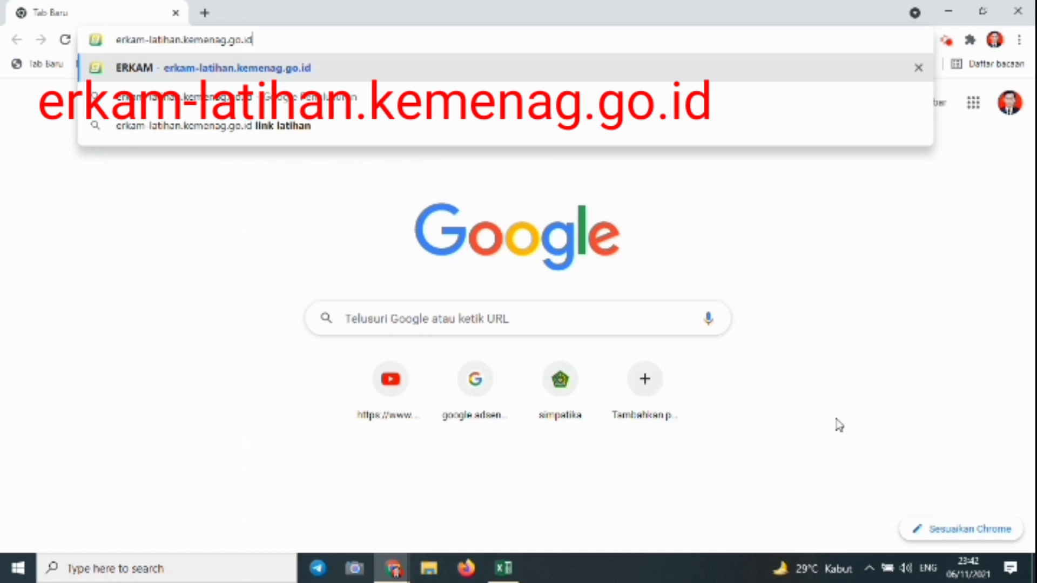
key("Return")
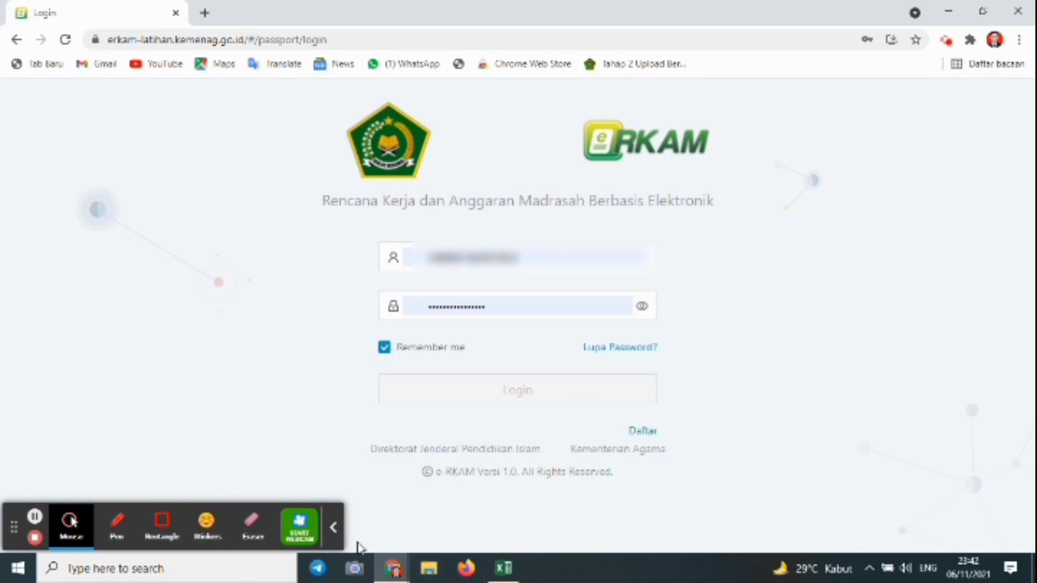
Follow the 'Daftar' link from the eRKAM login page to the registration page.
left_click(334, 529)
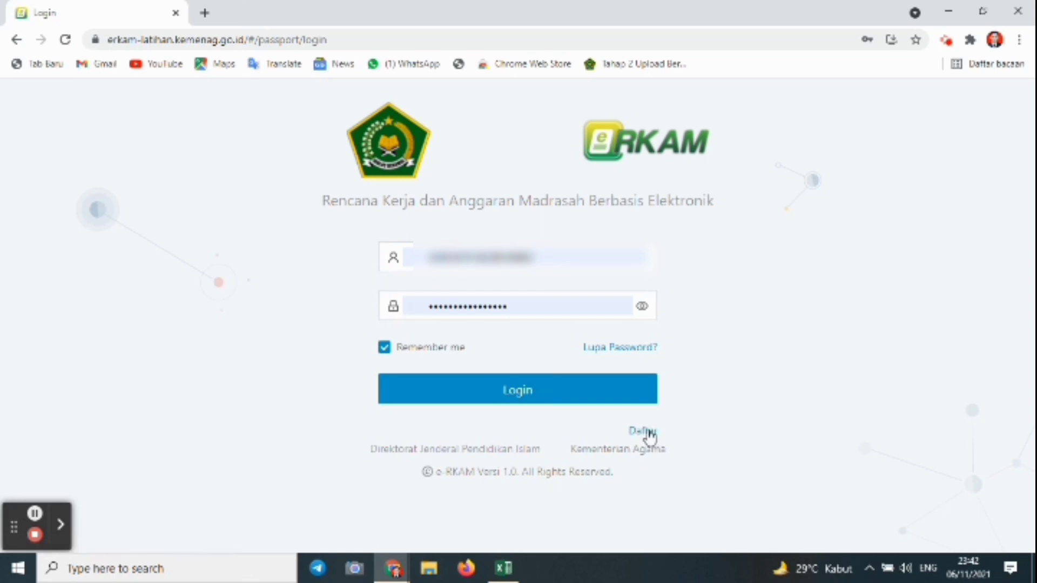
left_click(648, 431)
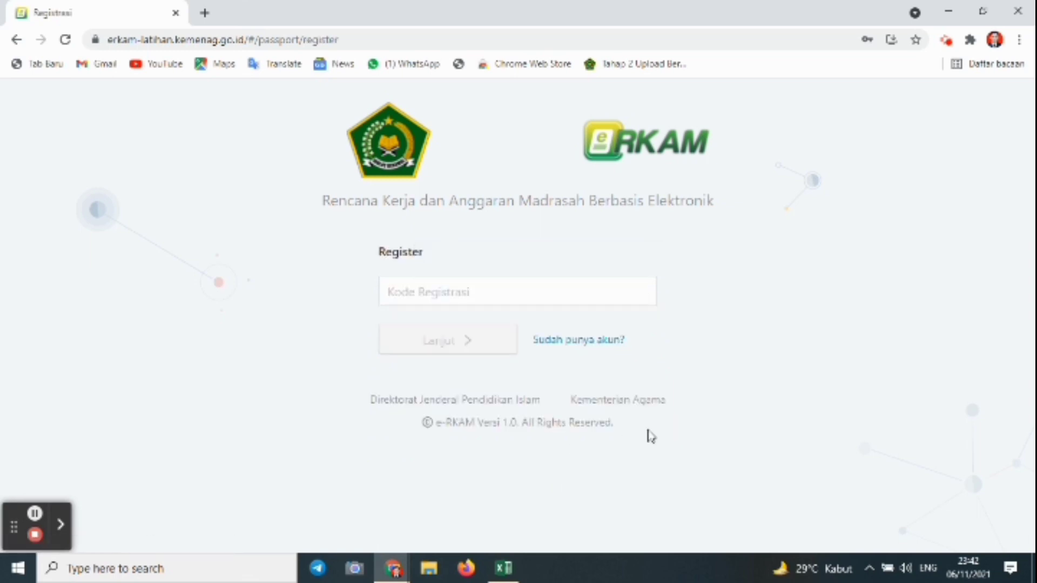
Paste the copied code into Kode Registrasi and submit it with Lanjut.
left_click(533, 282)
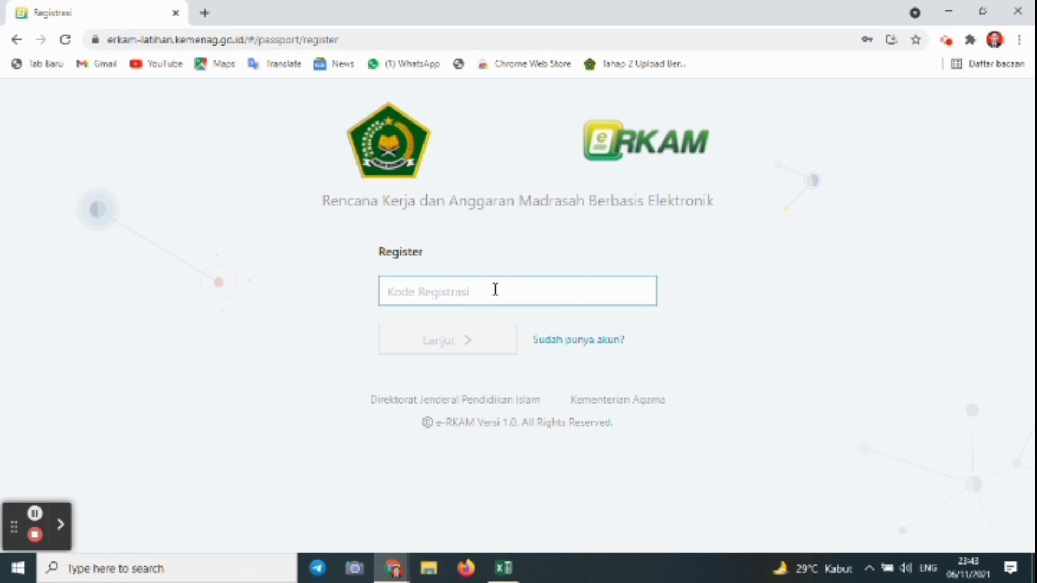
left_click(460, 402)
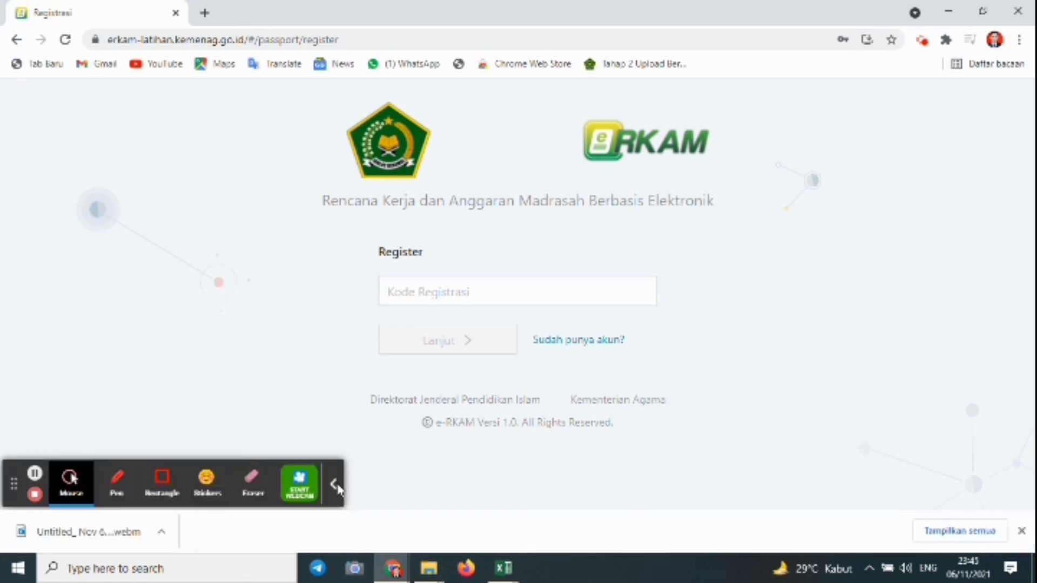
left_click(335, 485)
left_click(456, 303)
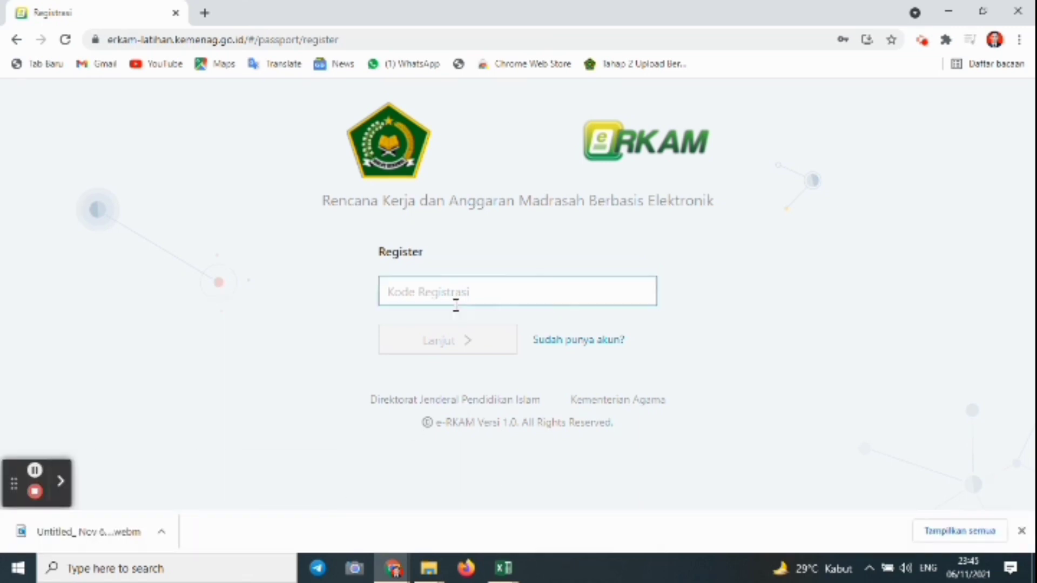
left_click(405, 292)
right_click(405, 292)
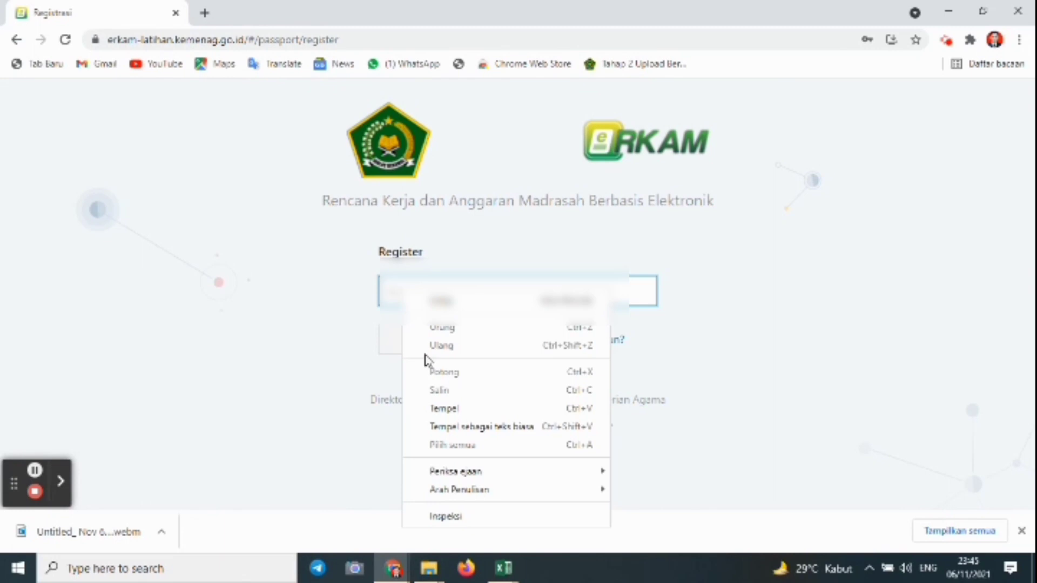
left_click(451, 408)
left_click(449, 350)
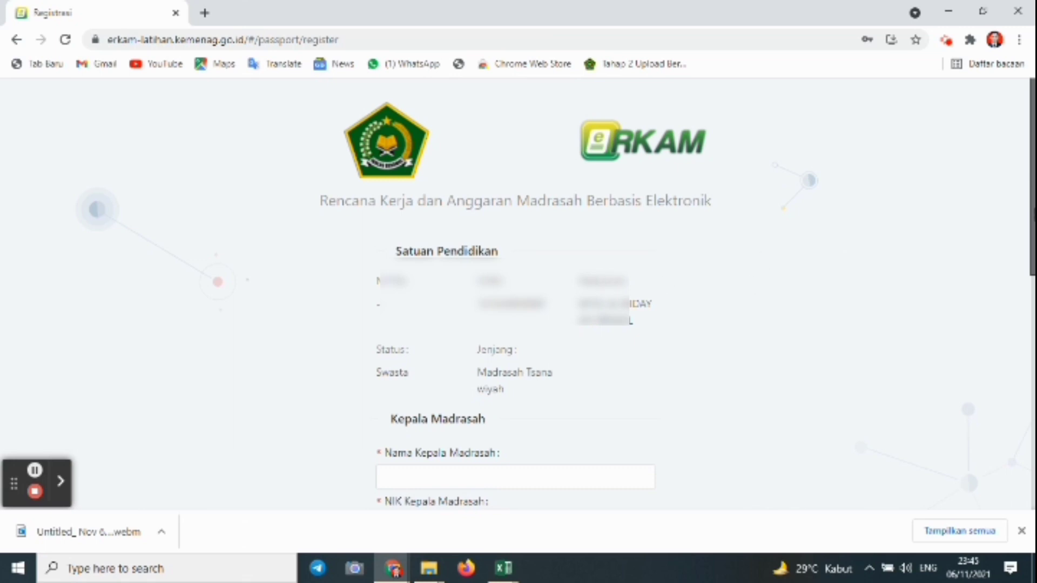
Fill in the Kepala Madrasah's name, NIK, email and password.
left_click_drag(1025, 203, 1005, 319)
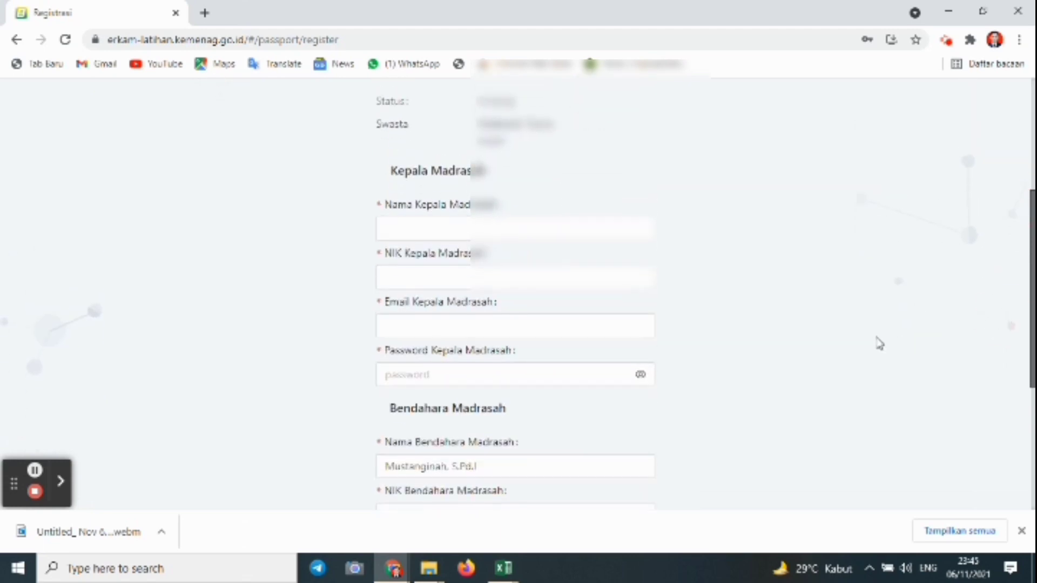
left_click(405, 234)
left_click(437, 271)
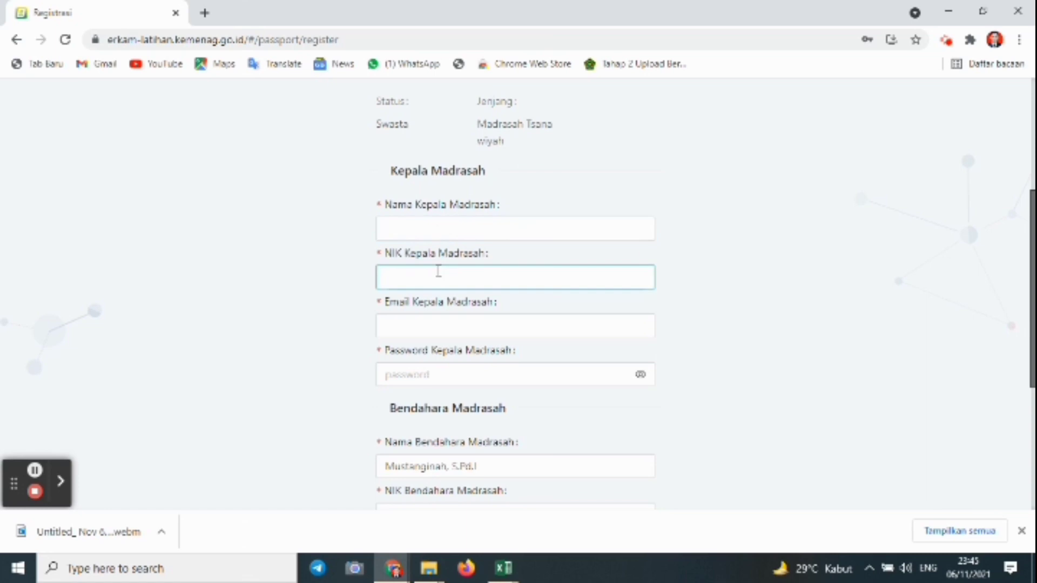
left_click(428, 322)
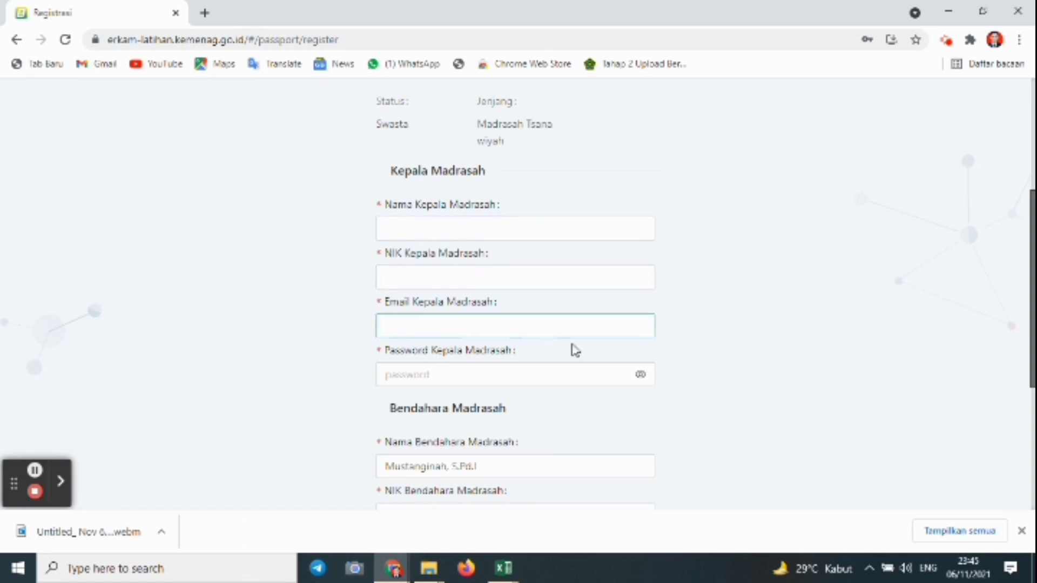
left_click(413, 378)
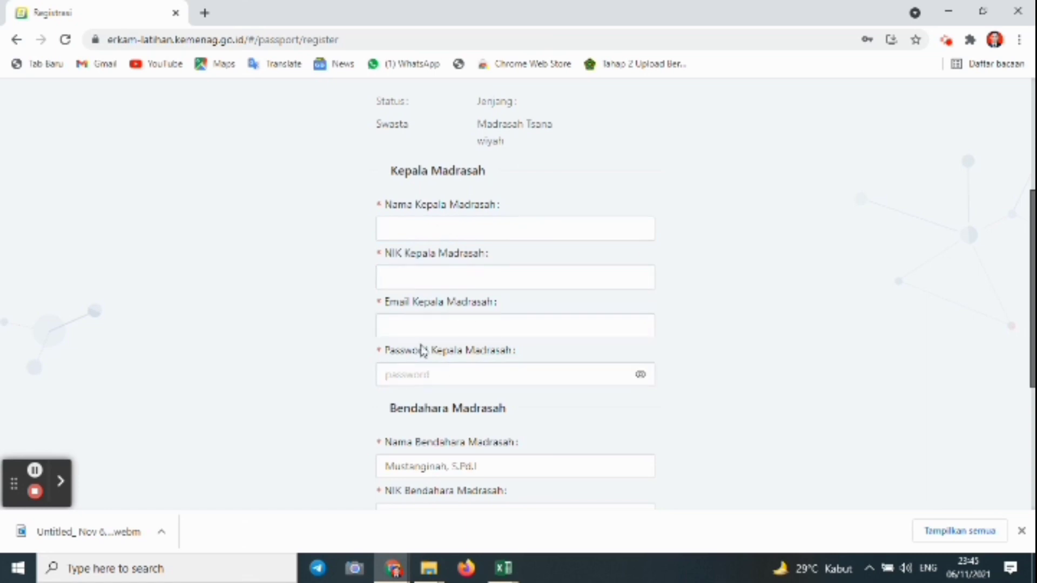
left_click(569, 287)
left_click(594, 327)
left_click(533, 351)
left_click(389, 374)
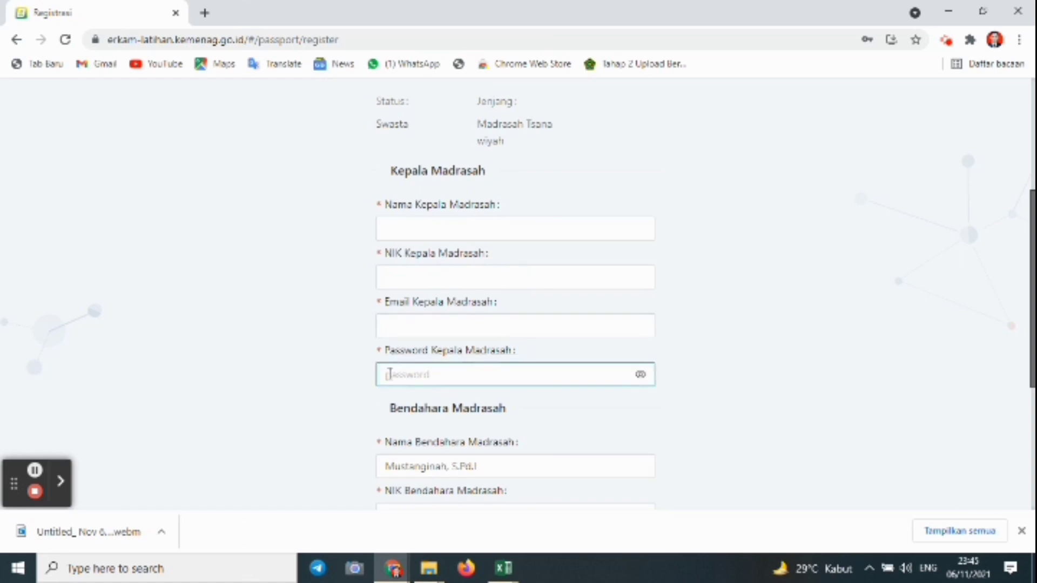
left_click(706, 299)
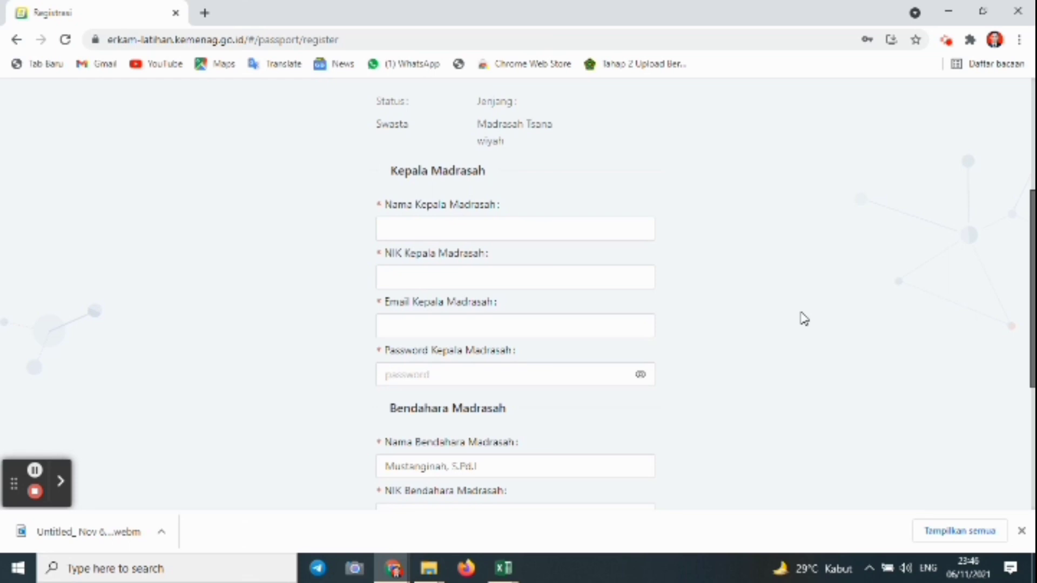
Fill in the Bendahara's name, NIK and email.
left_click_drag(1030, 287, 1011, 407)
left_click(467, 244)
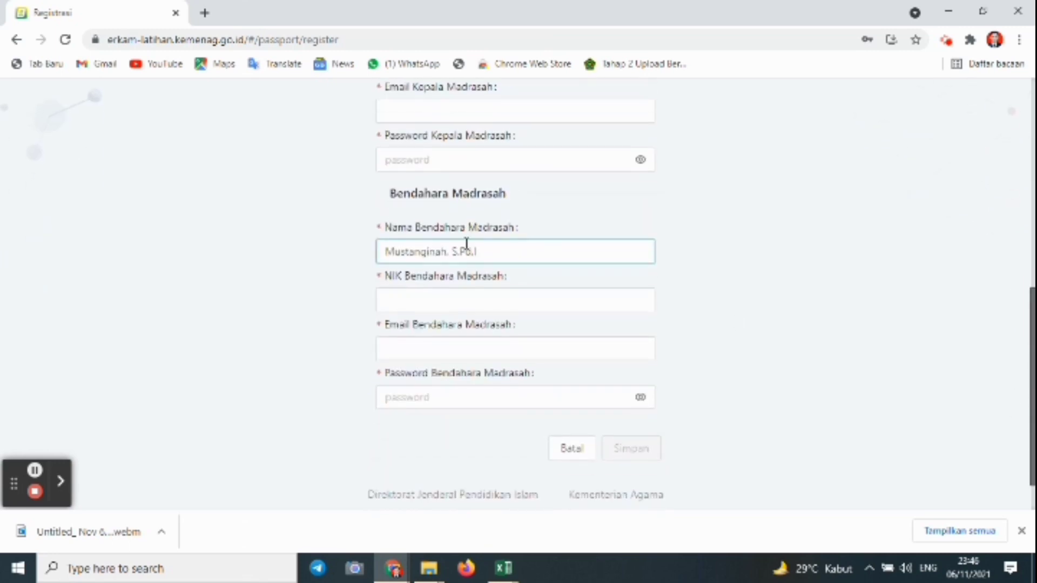
left_click(467, 292)
key("Tab")
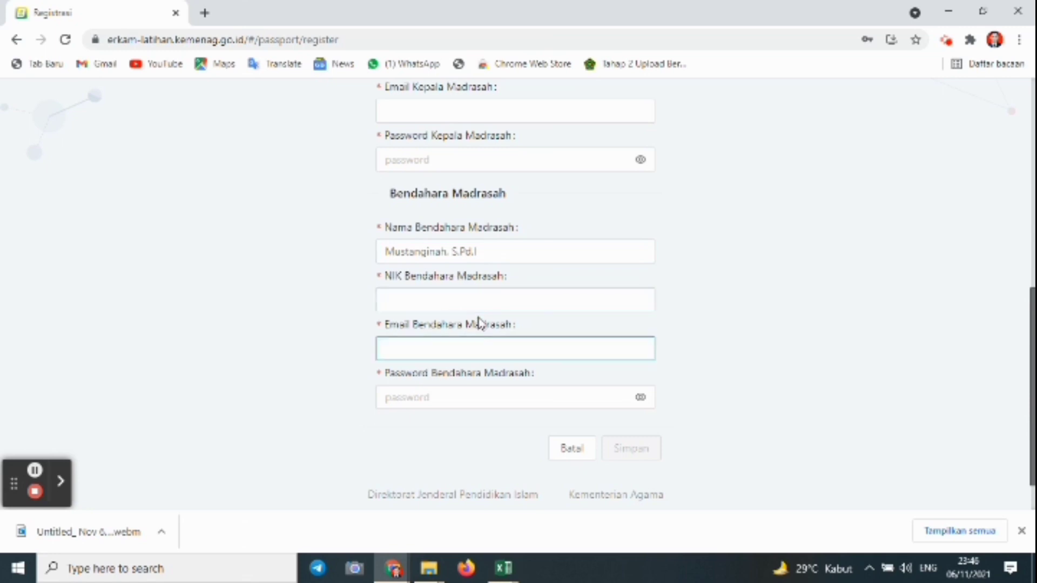
left_click(474, 423)
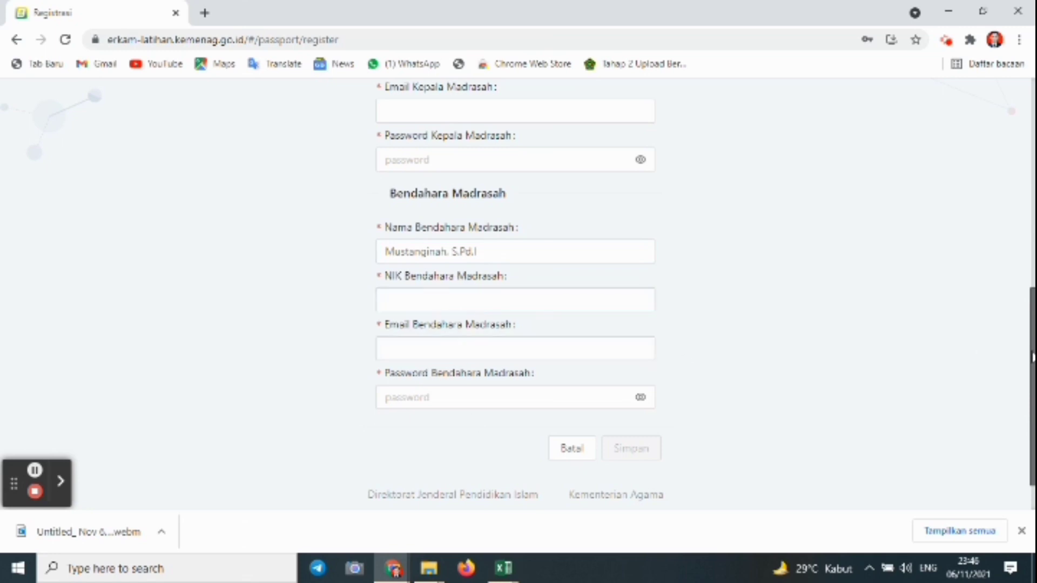
Review the completed form and submit it with Simpan.
left_click_drag(1032, 357, 1025, 270)
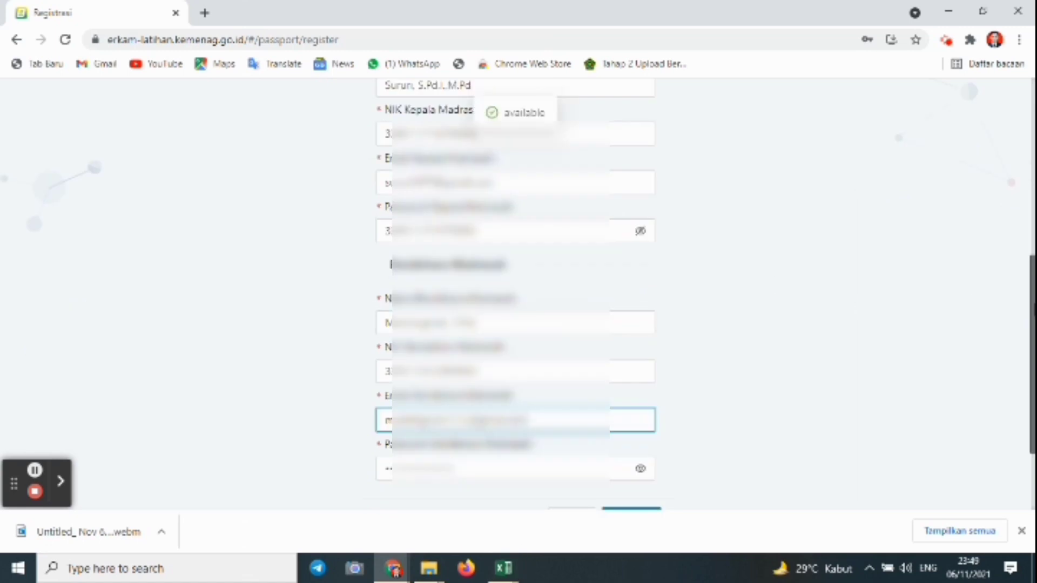
left_click_drag(1025, 305, 1024, 257)
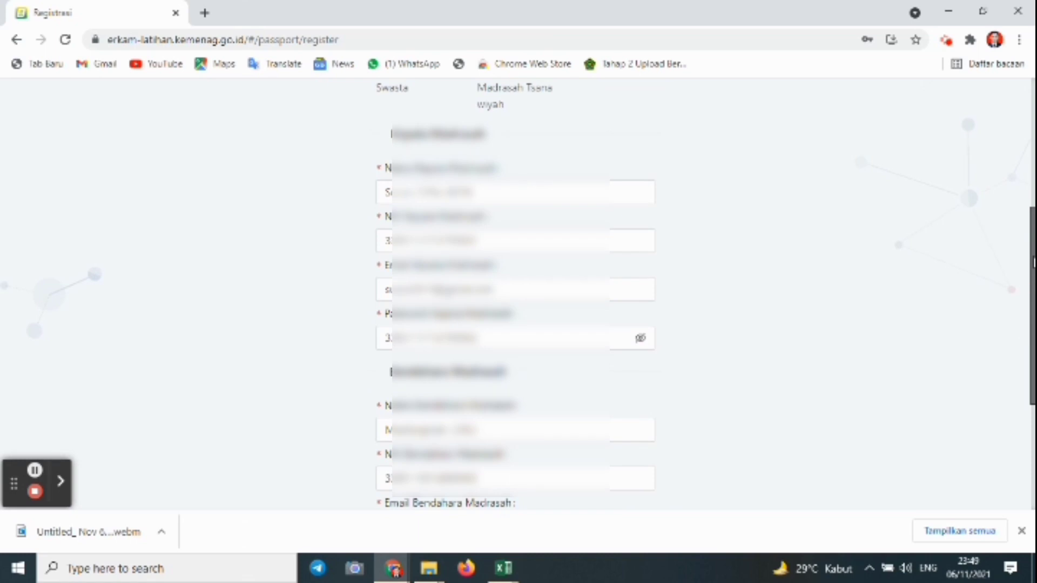
left_click_drag(1025, 256, 1029, 367)
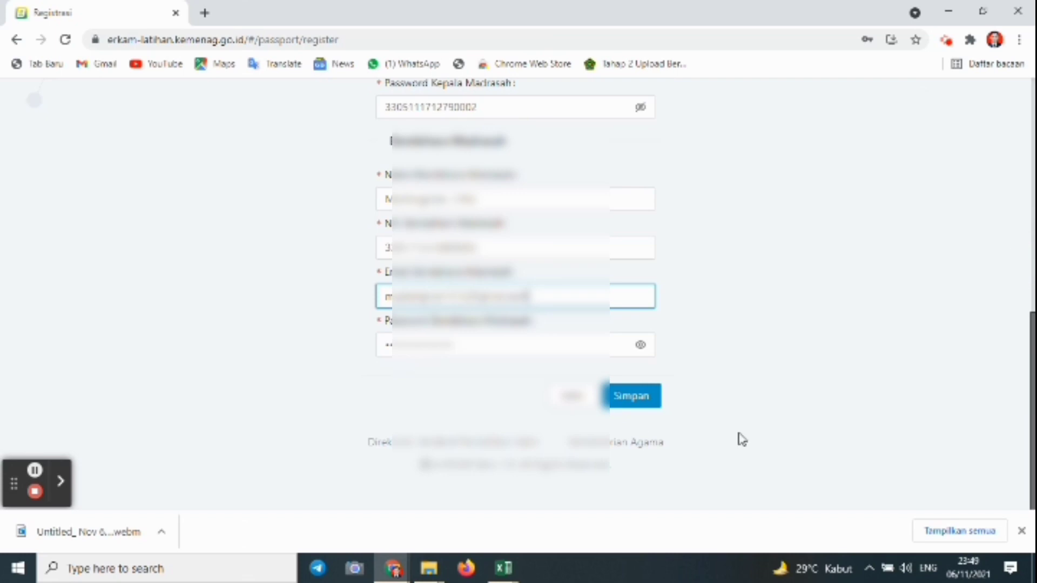
left_click(629, 403)
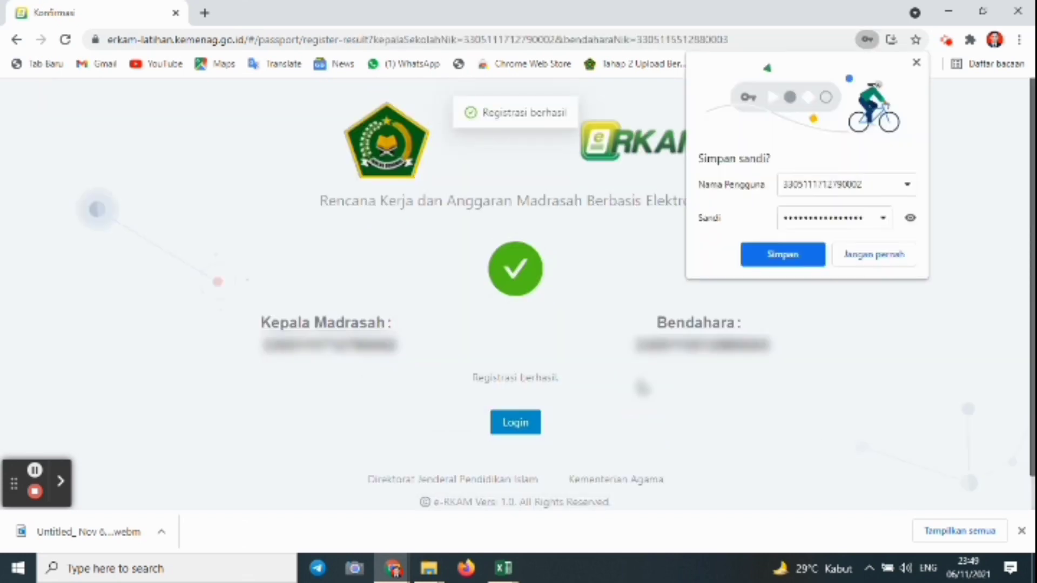
Let Chrome save the new password, close the downloads bar, and continue to Login.
left_click(778, 256)
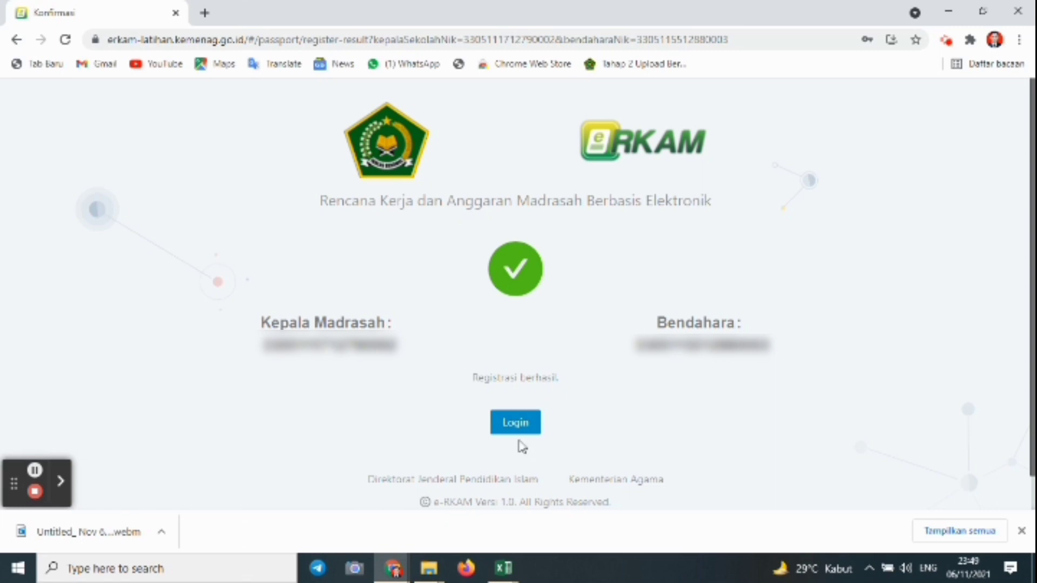
left_click(1021, 531)
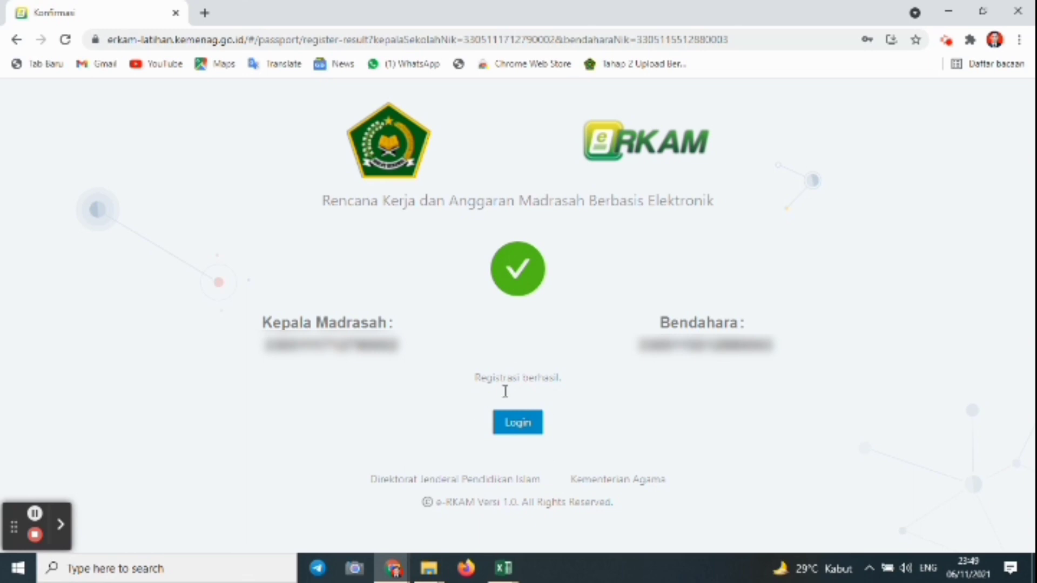
left_click(510, 424)
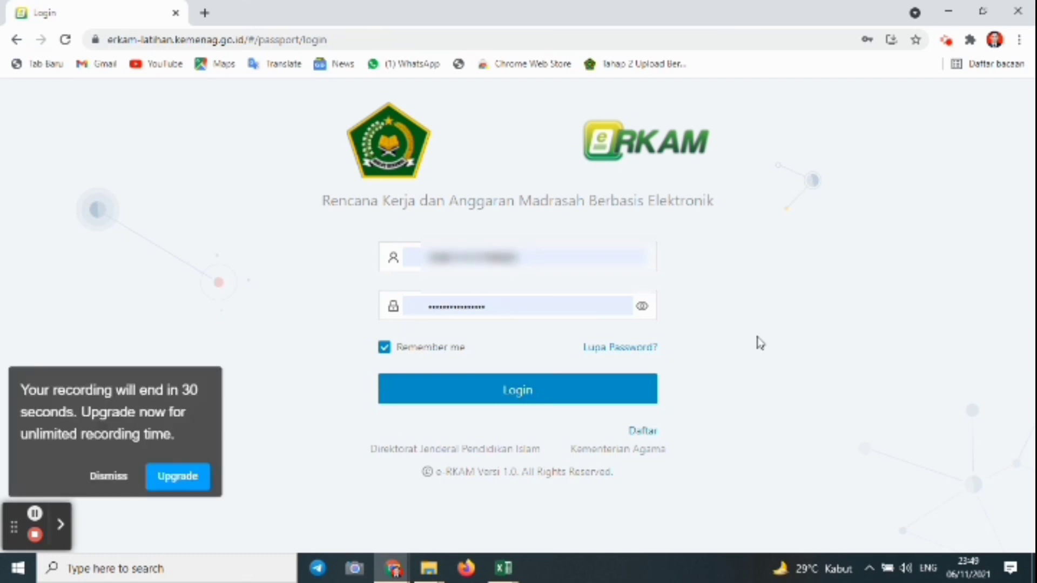
Log in with the new account, re-pasting the password after the first attempt fails.
left_click(114, 478)
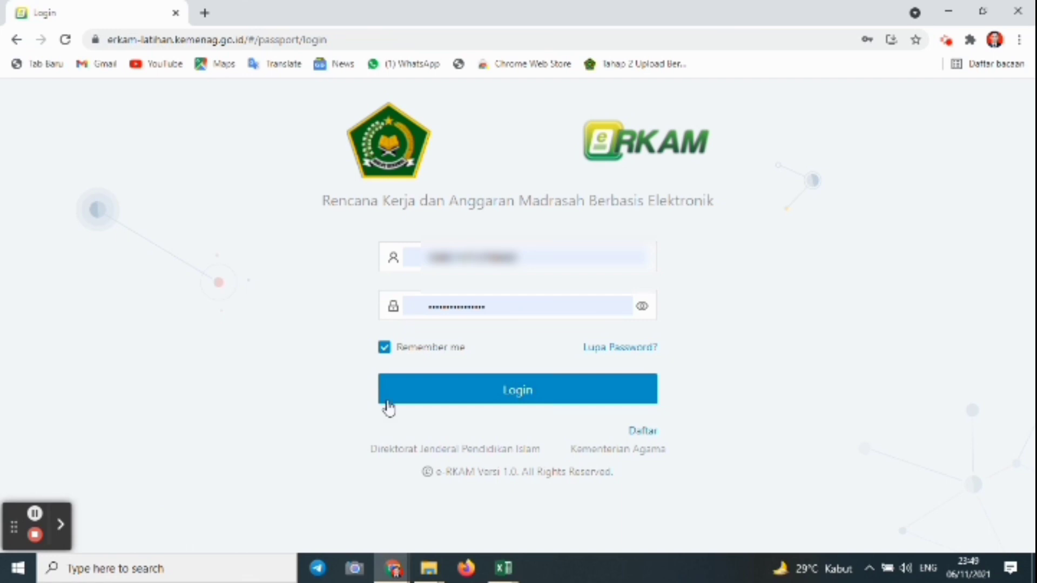
left_click(510, 400)
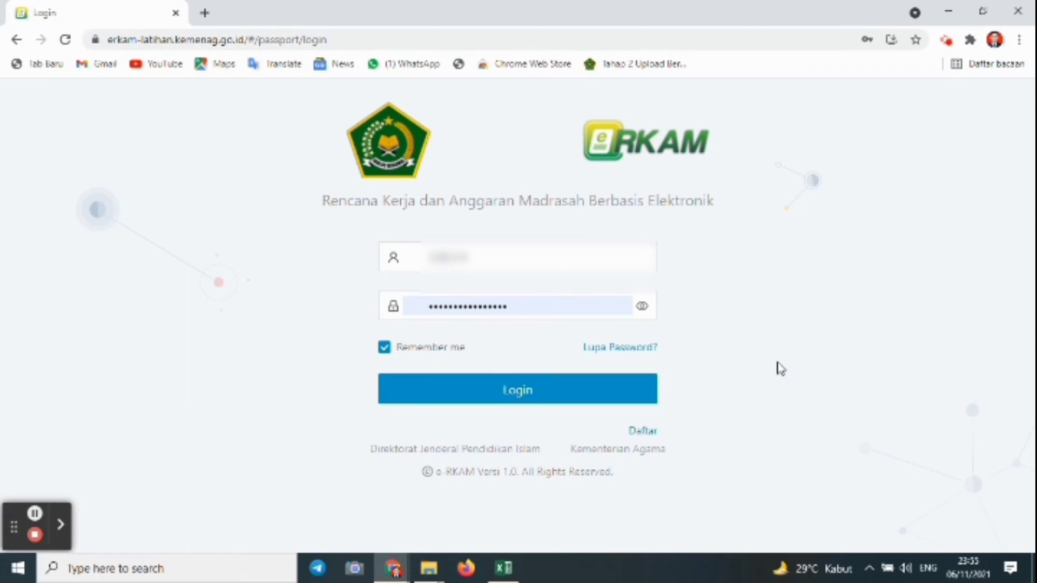
left_click(522, 308)
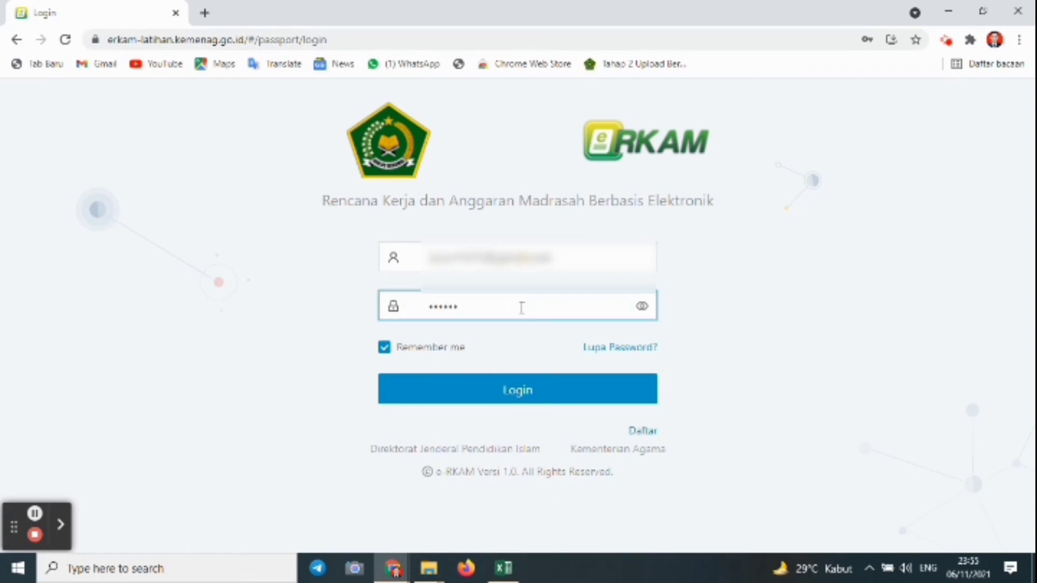
key("BackSpace")
key("BackSpace")
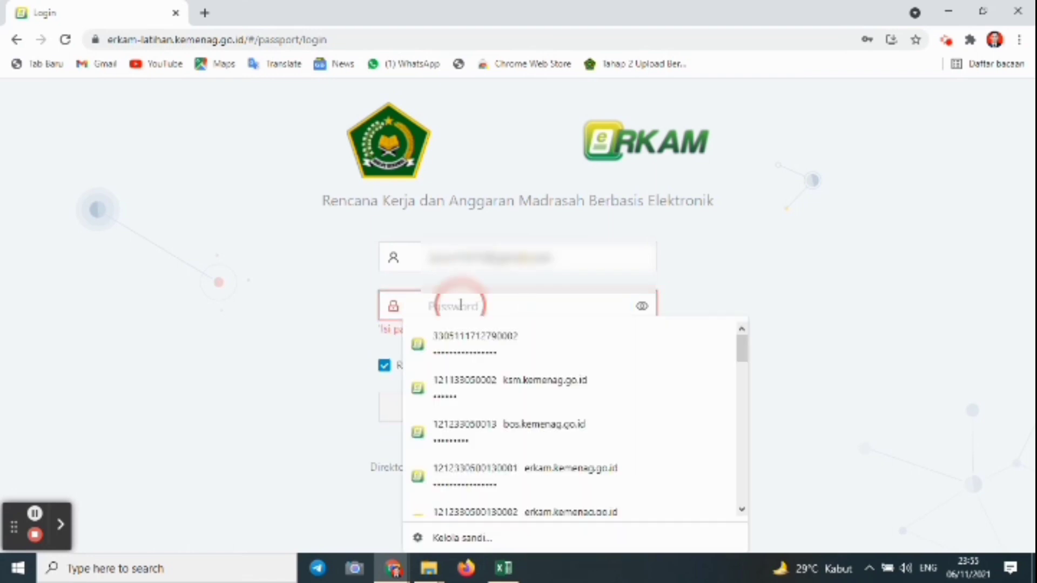
right_click(461, 311)
left_click(507, 189)
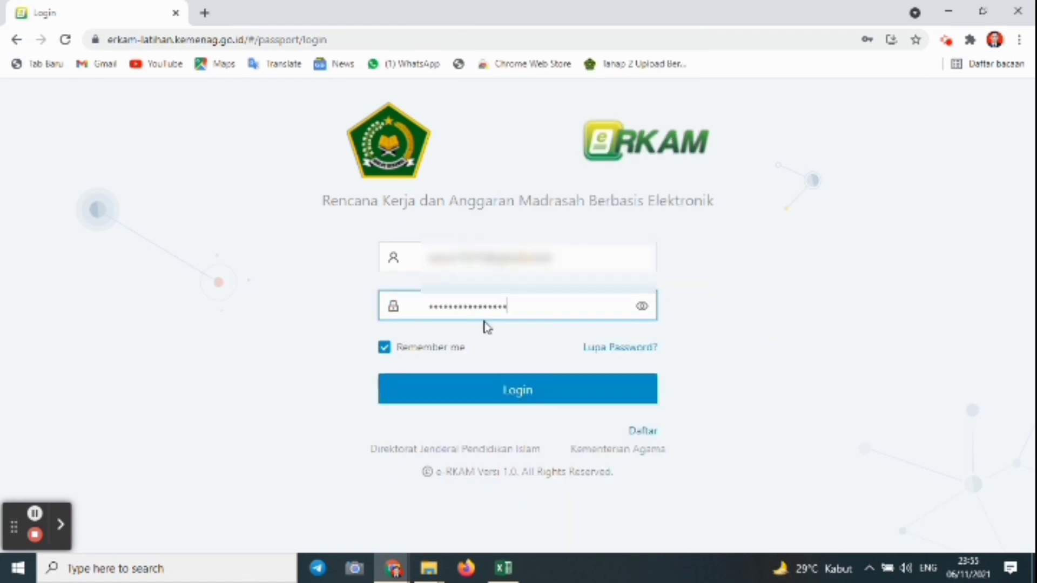
left_click(488, 399)
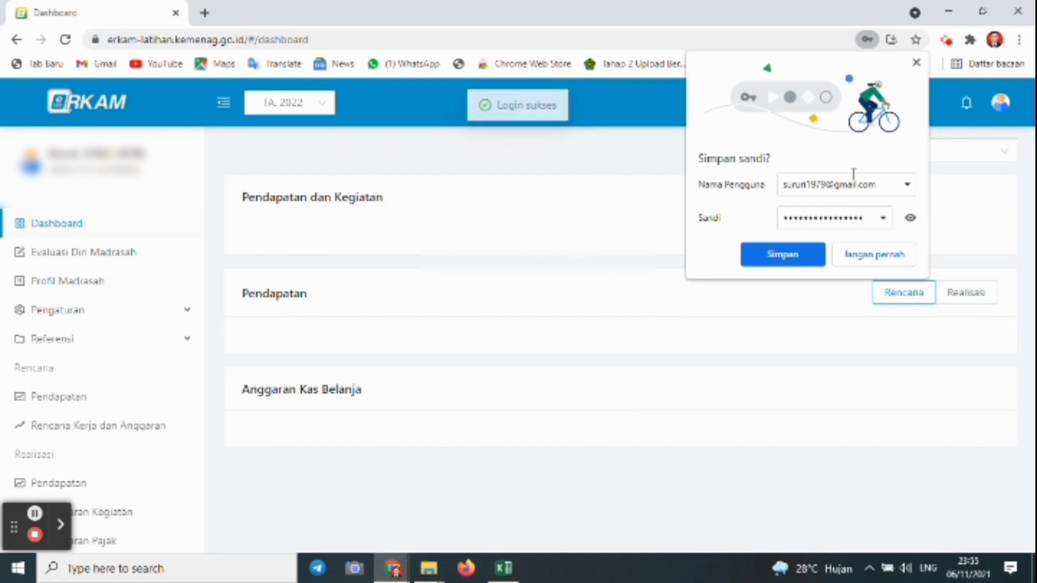
Close Chrome's 'Simpan sandi?' bubble to reveal the Verifikasi Email dialog.
left_click(915, 66)
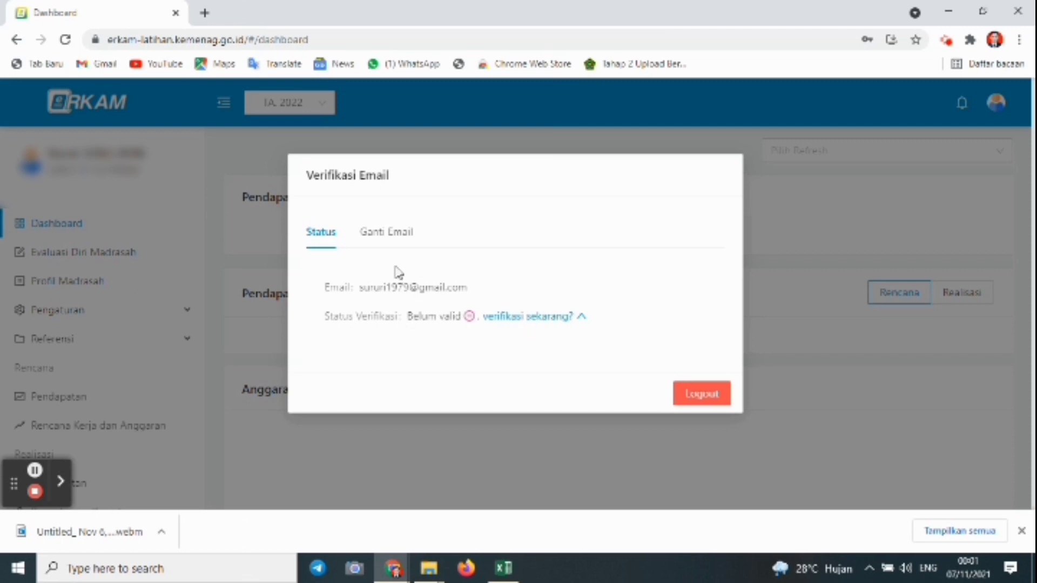
Complete the account email under Ganti Email, request the 6-digit code, and open a new tab.
left_click(402, 232)
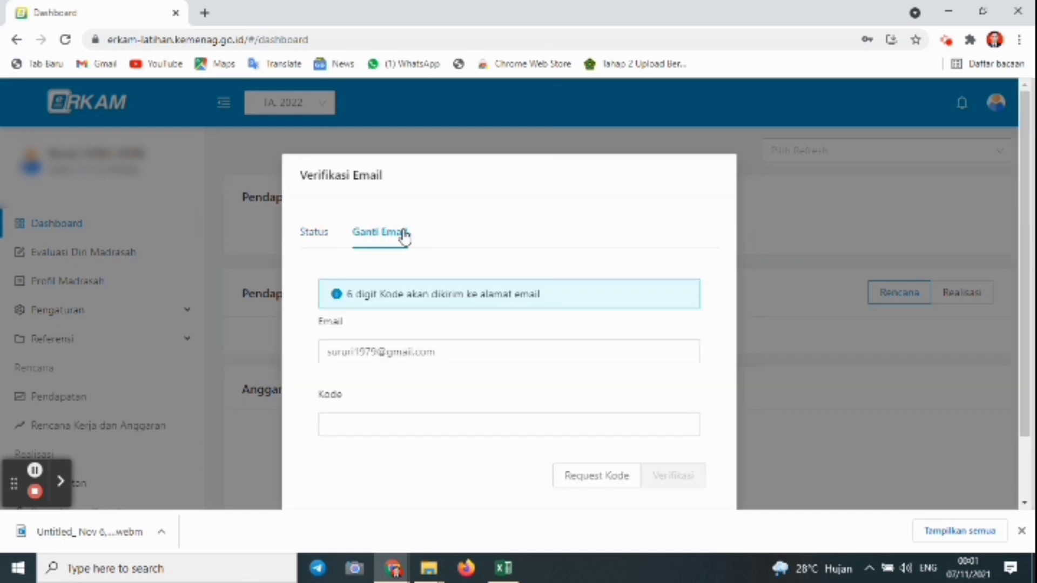
left_click(313, 236)
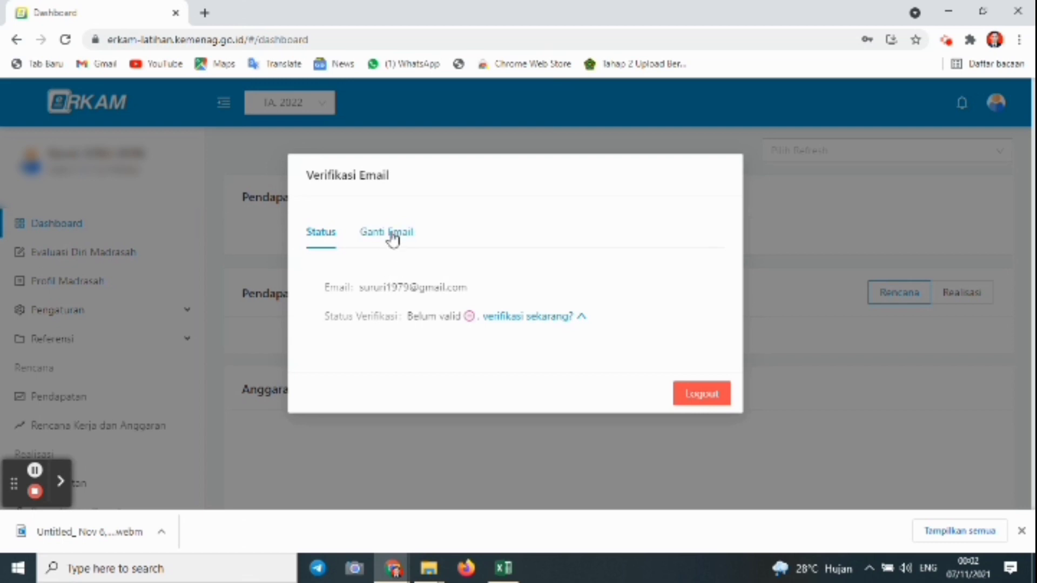
left_click(393, 234)
left_click(416, 348)
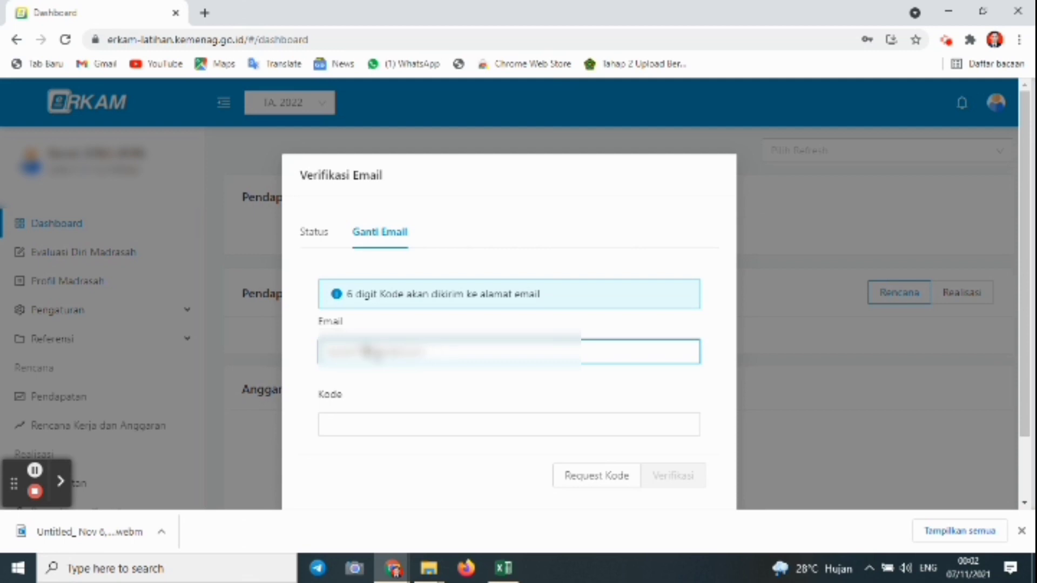
type("m")
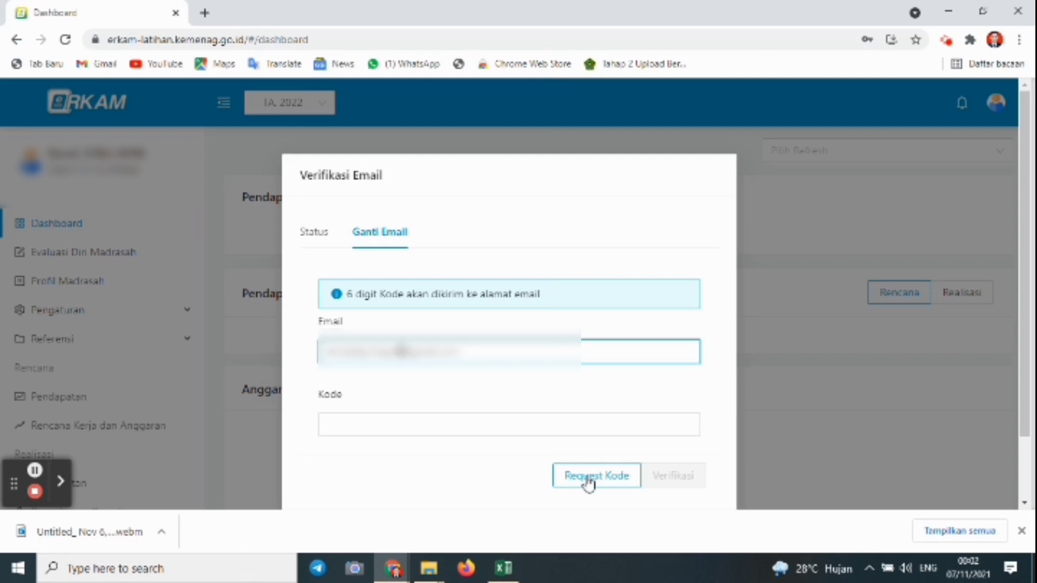
left_click(598, 478)
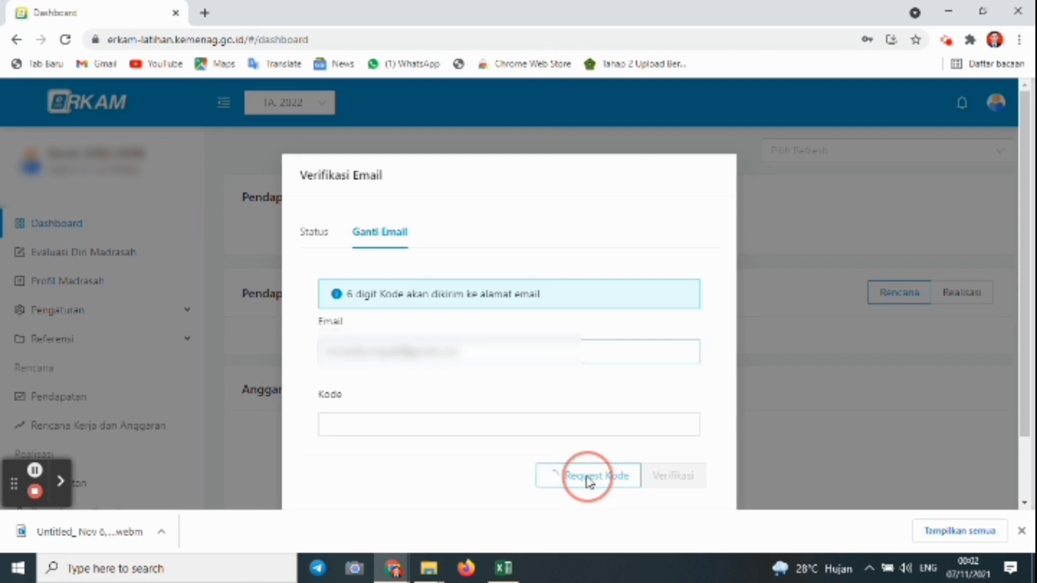
left_click(206, 14)
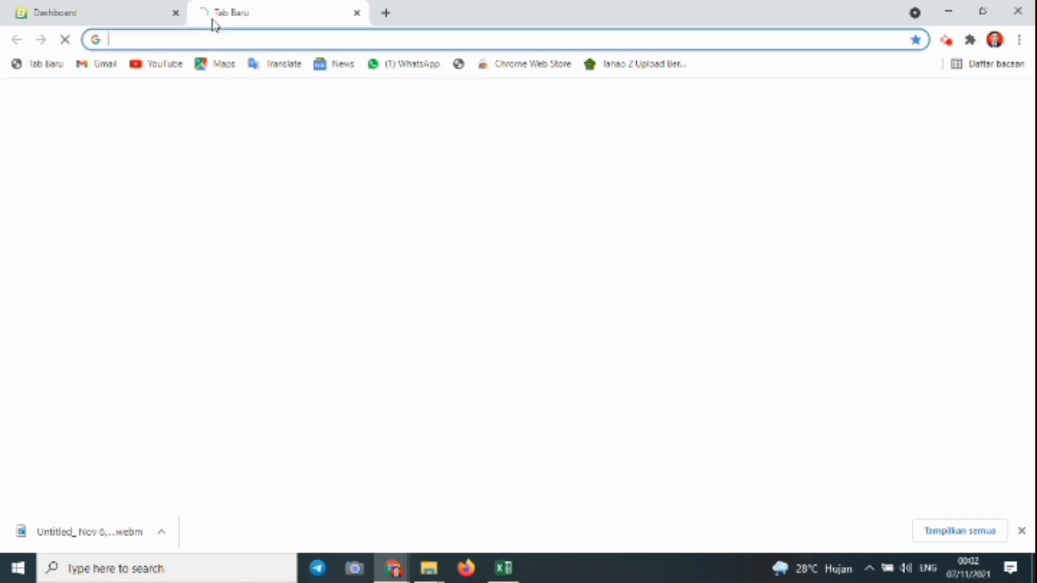
left_click(111, 68)
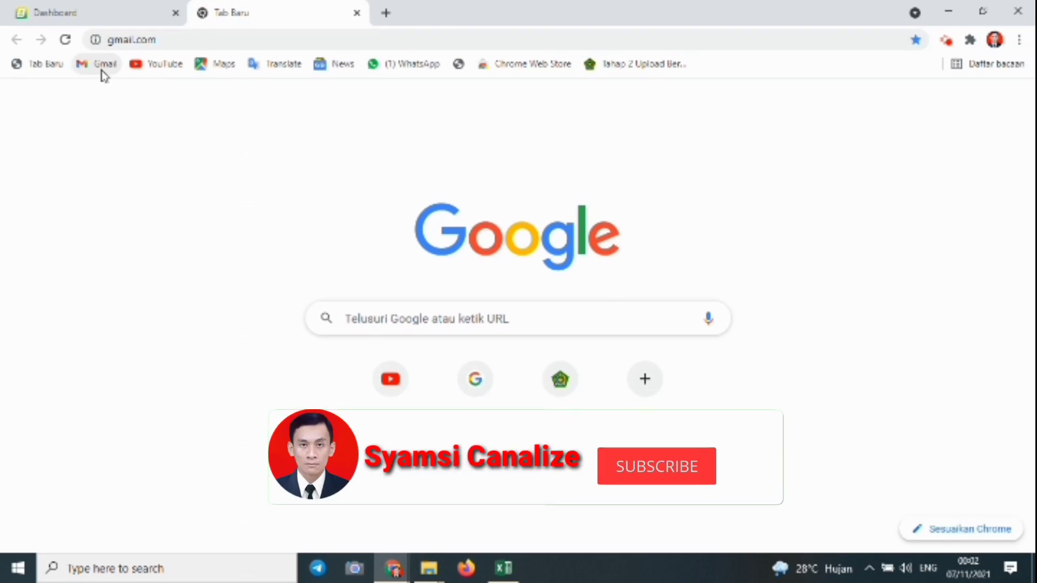
left_click(357, 13)
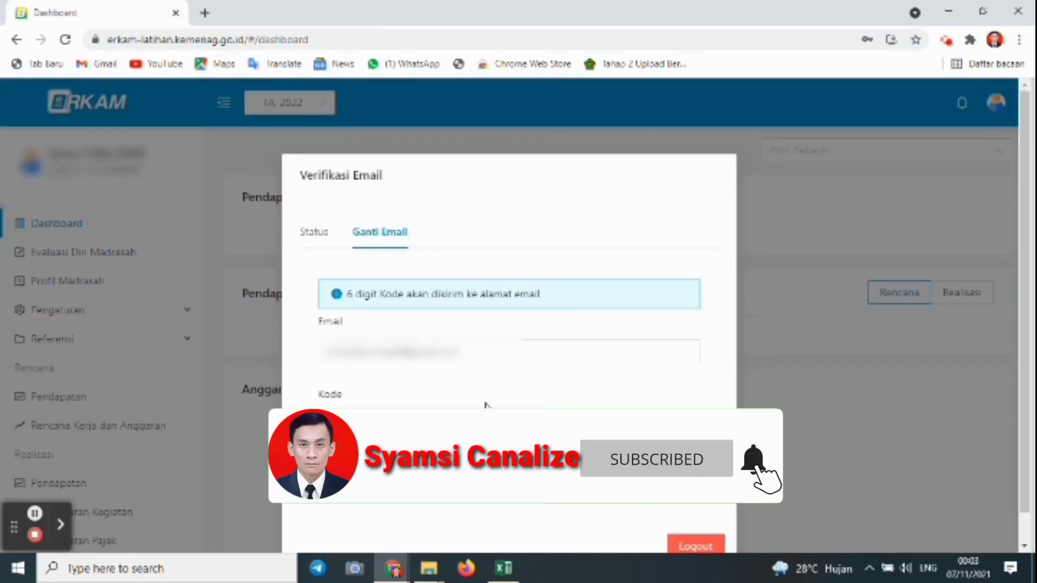
Enter the emailed 6-digit code in the Kode field and confirm with Verifikasi.
left_click(366, 430)
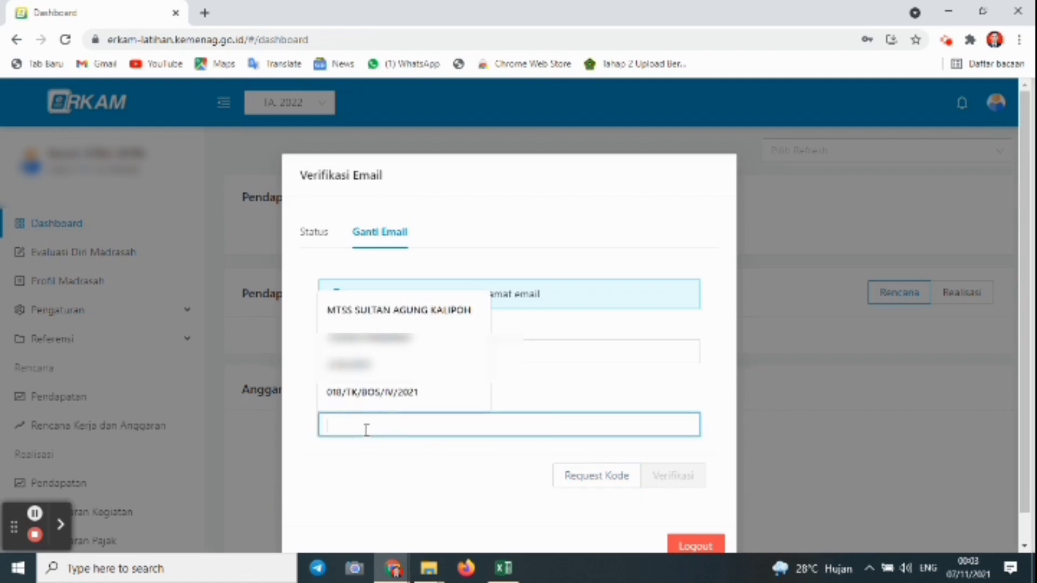
type("870081")
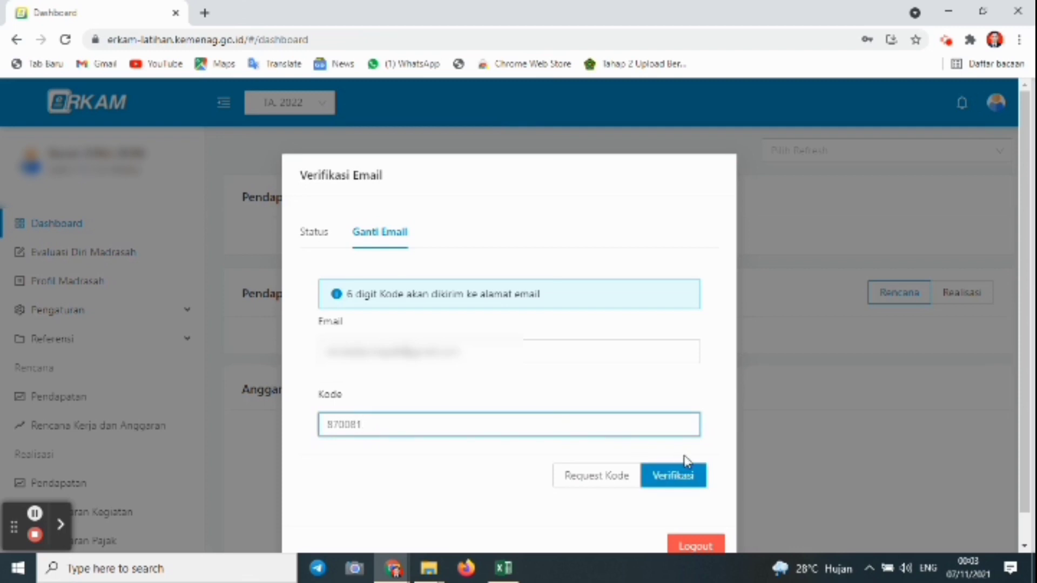
left_click(694, 476)
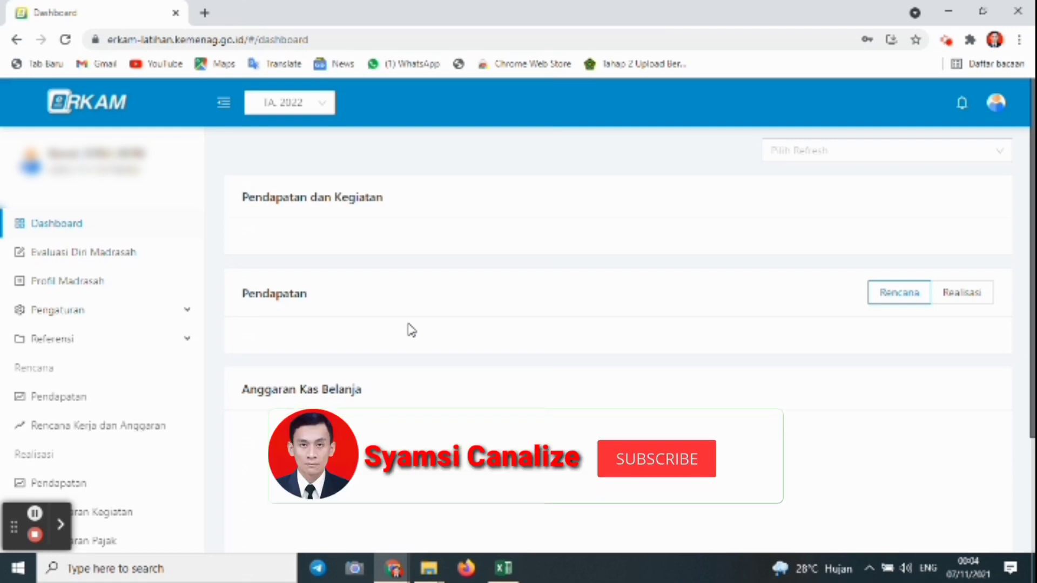
left_click(87, 257)
left_click(70, 313)
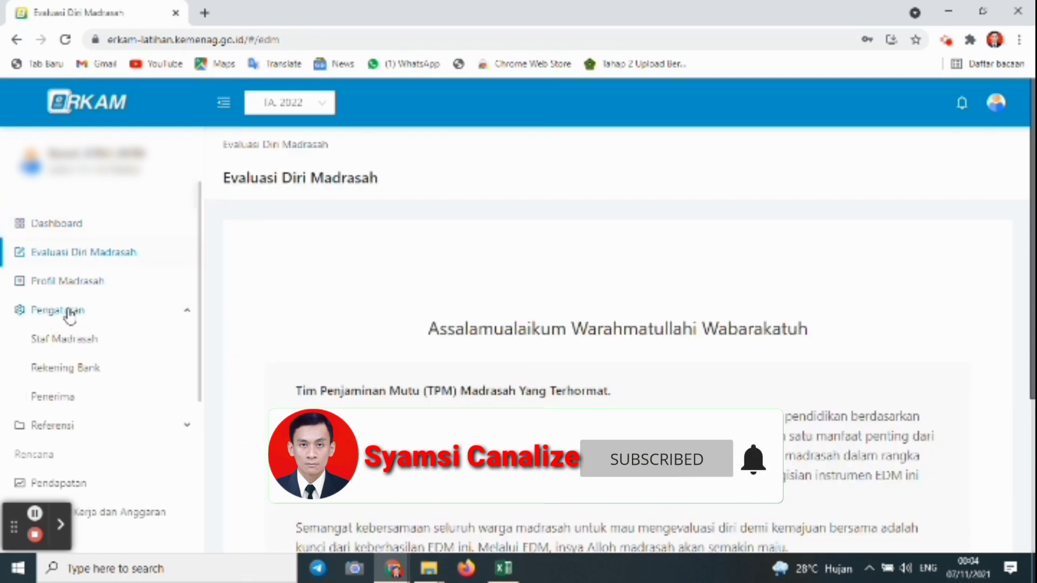
left_click(67, 340)
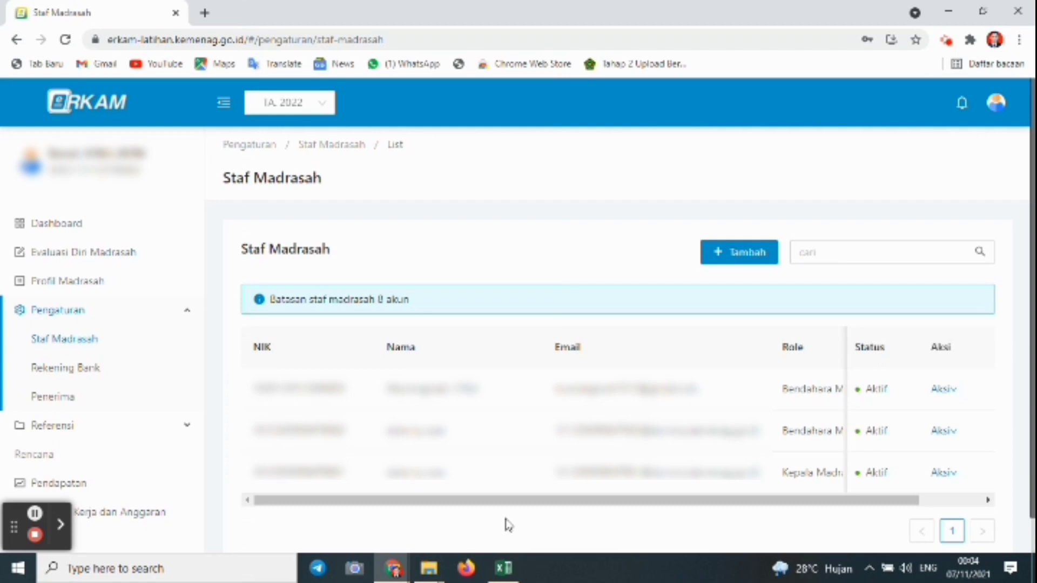
left_click(59, 232)
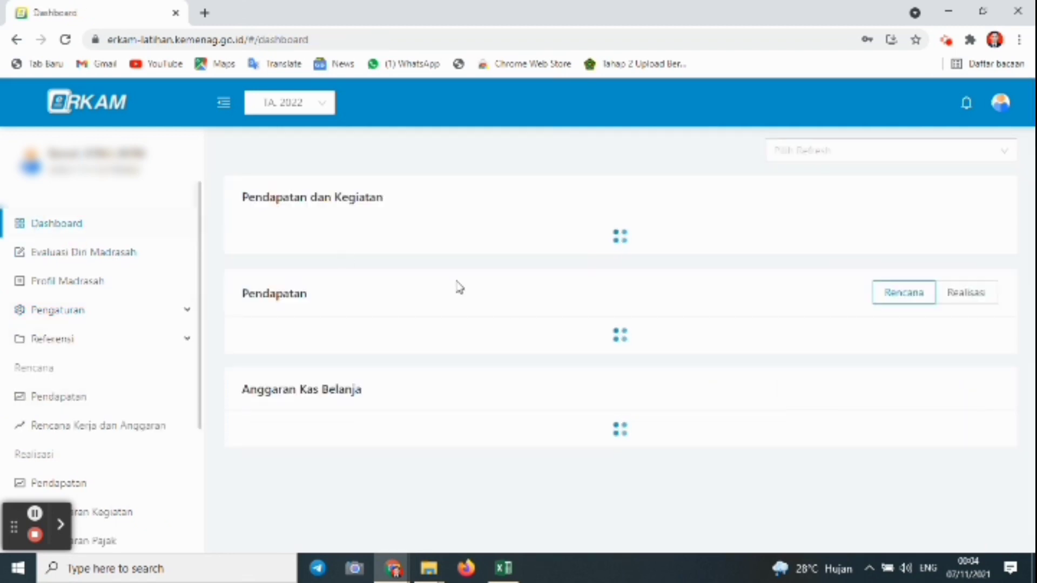